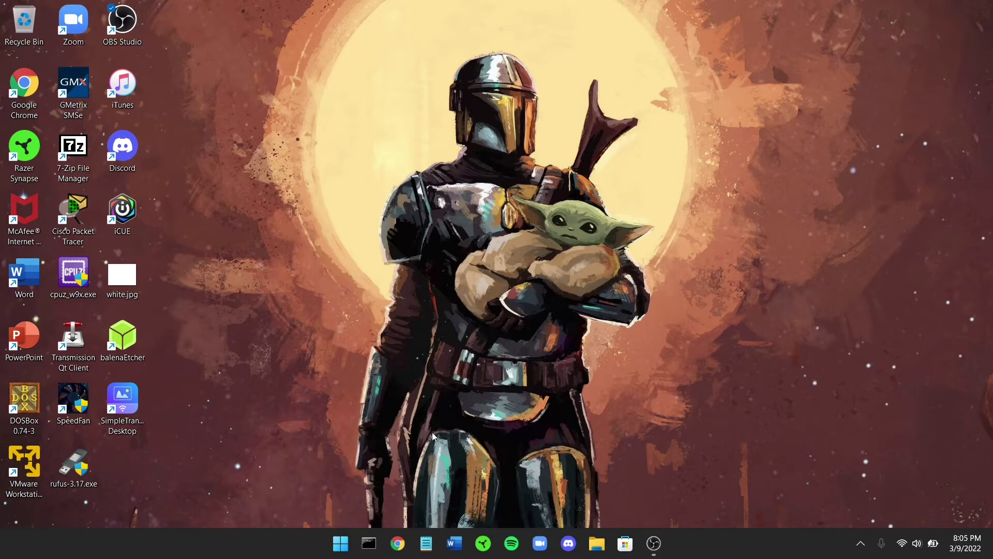
# Open File Explorer at This PC to see the BackupData drive from TRUENAS.
pyautogui.click(597, 544)
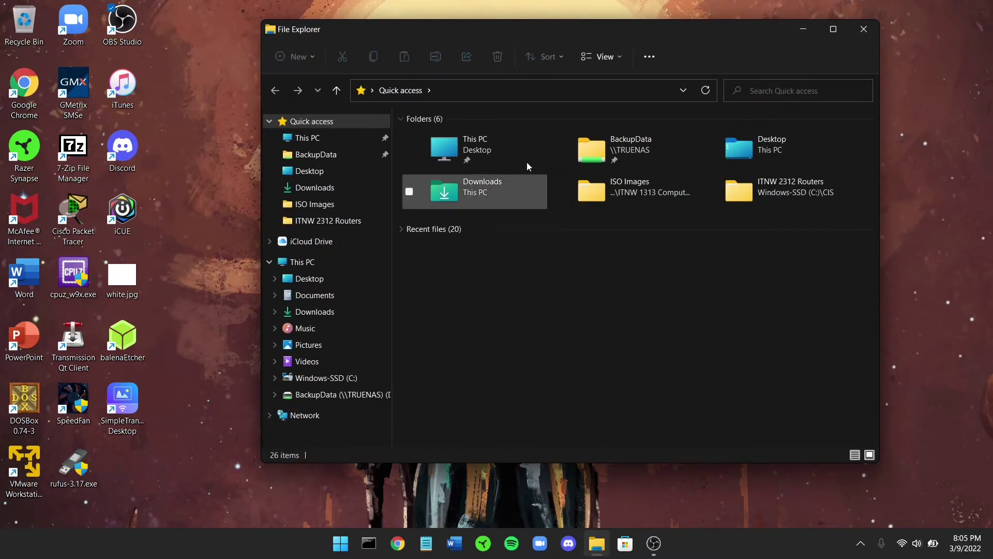
pyautogui.doubleClick(490, 139)
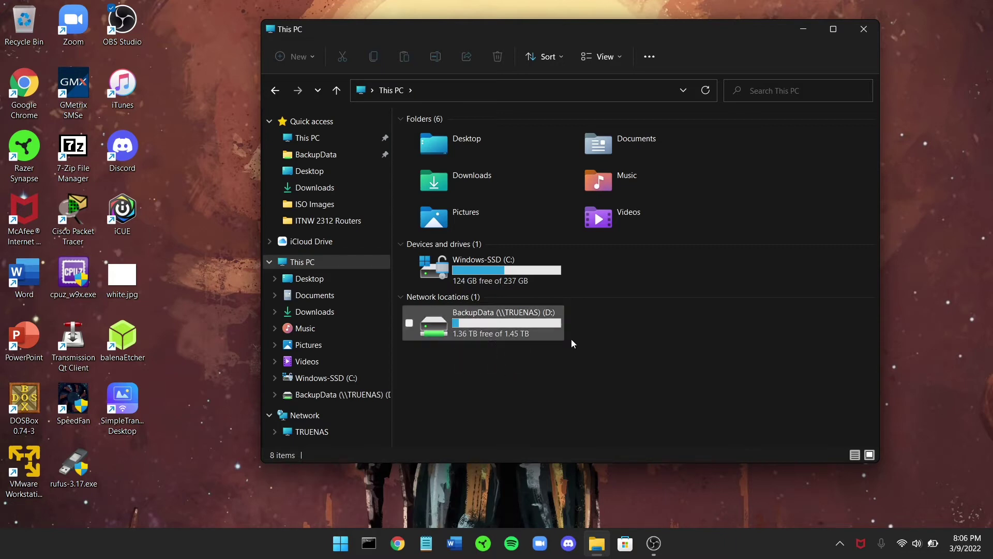
# Open the BackupData drive and browse the user's ISO Images folder.
pyautogui.doubleClick(480, 321)
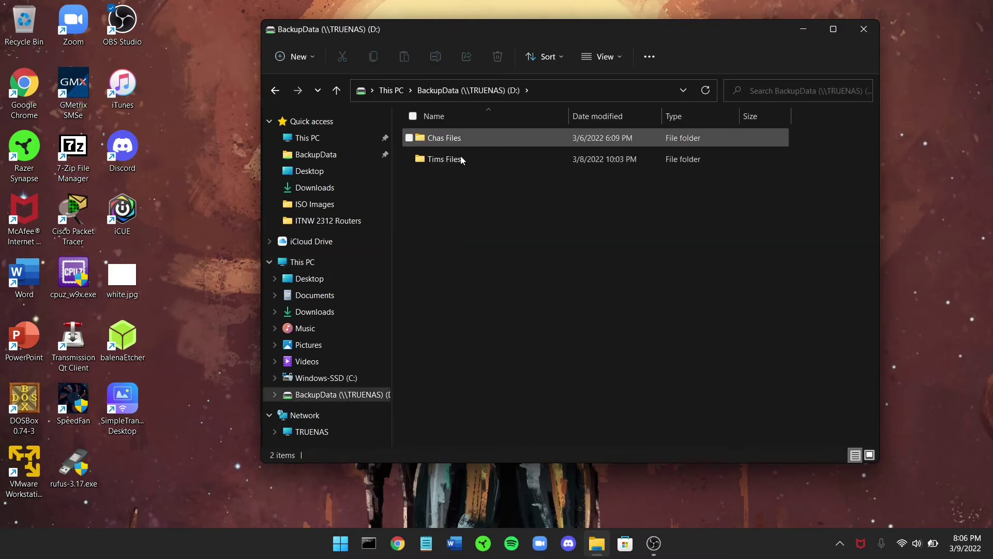
pyautogui.doubleClick(461, 160)
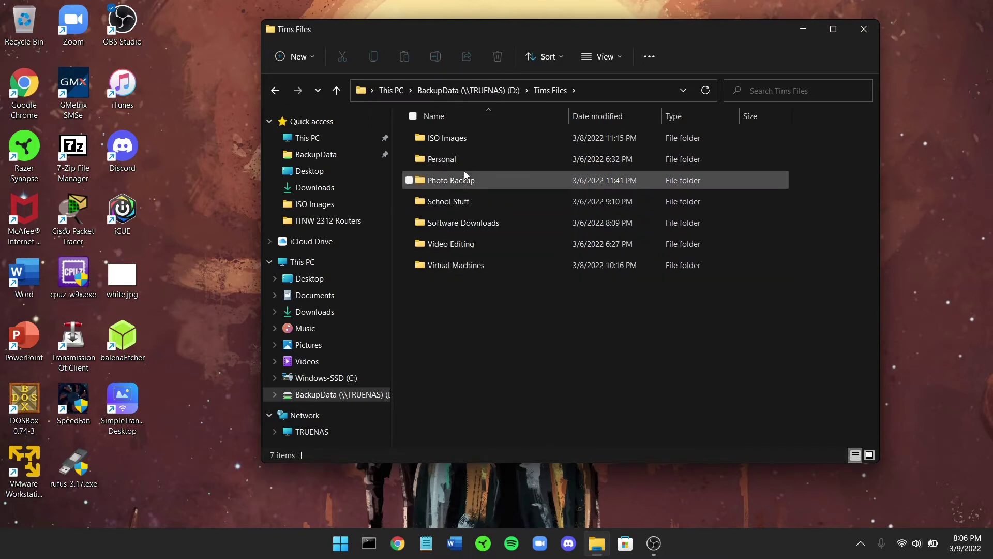
pyautogui.doubleClick(466, 141)
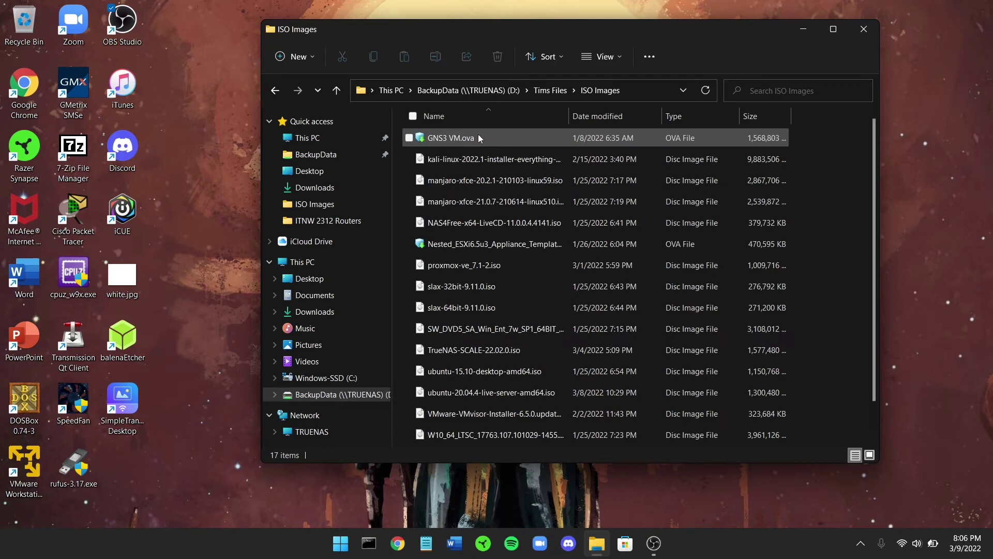
pyautogui.scroll(-1, 488, 378)
pyautogui.scroll(1, 489, 381)
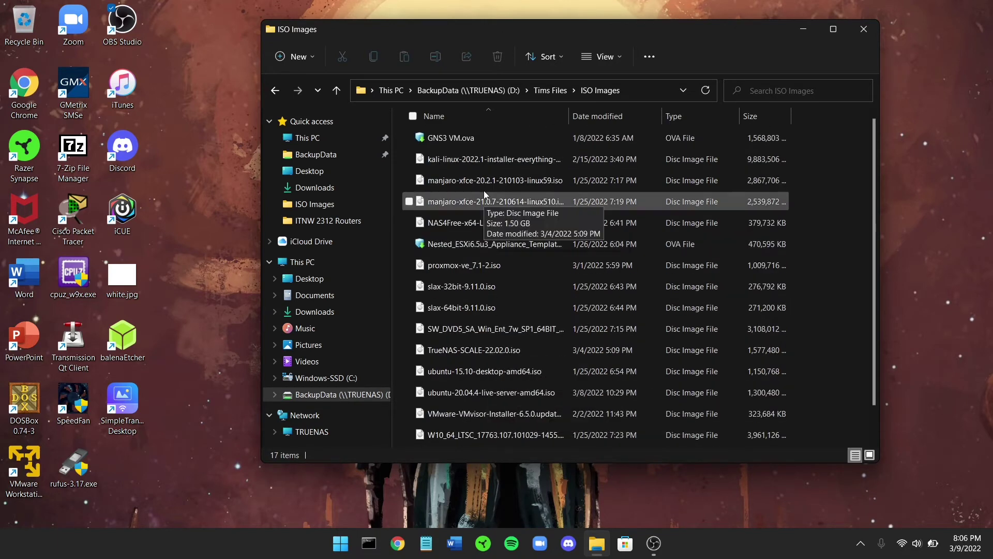
# Return to the user's files folder and select Photo Backup.
pyautogui.click(550, 91)
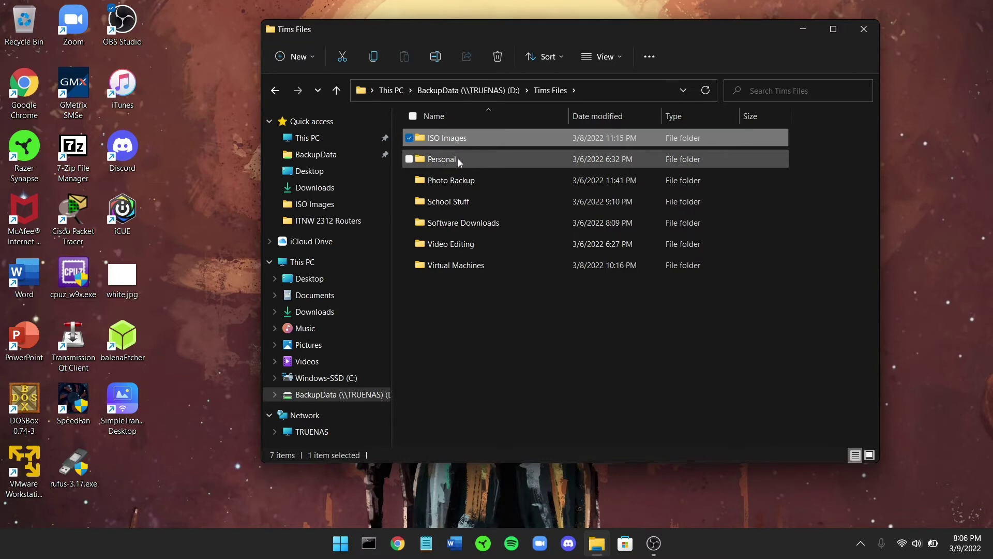
pyautogui.moveTo(458, 158)
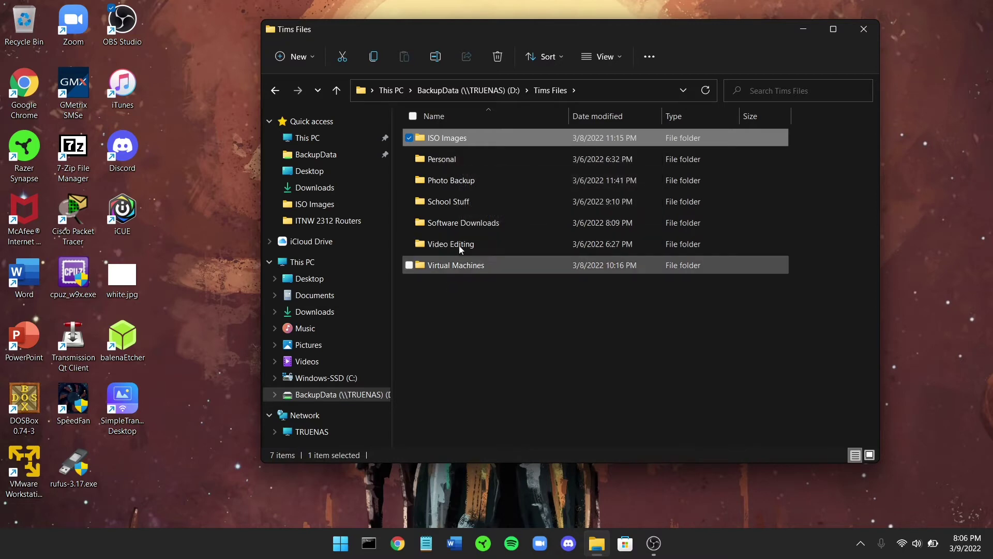
pyautogui.click(464, 181)
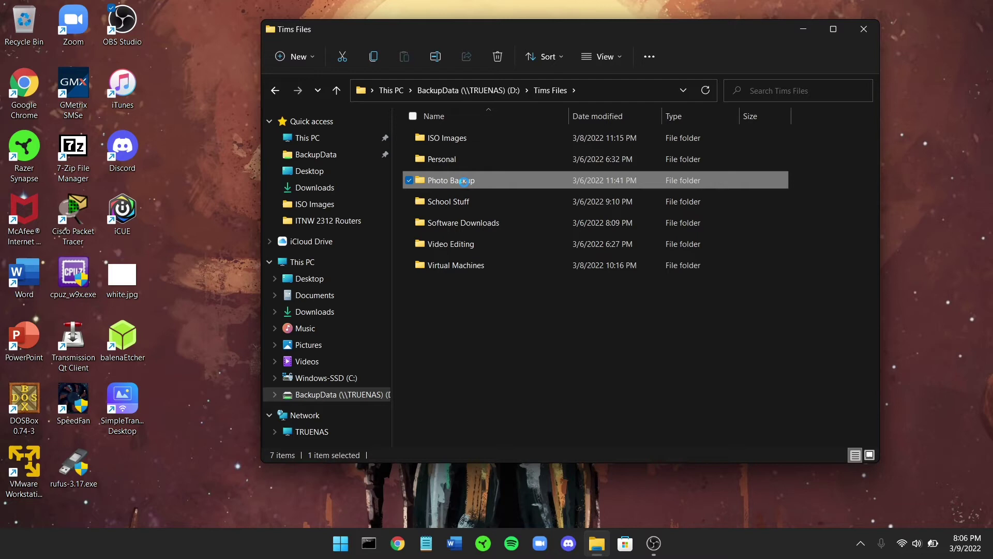
# Open Photo Backup's photos folder, then navigate back up through BackupData to This PC.
pyautogui.doubleClick(464, 183)
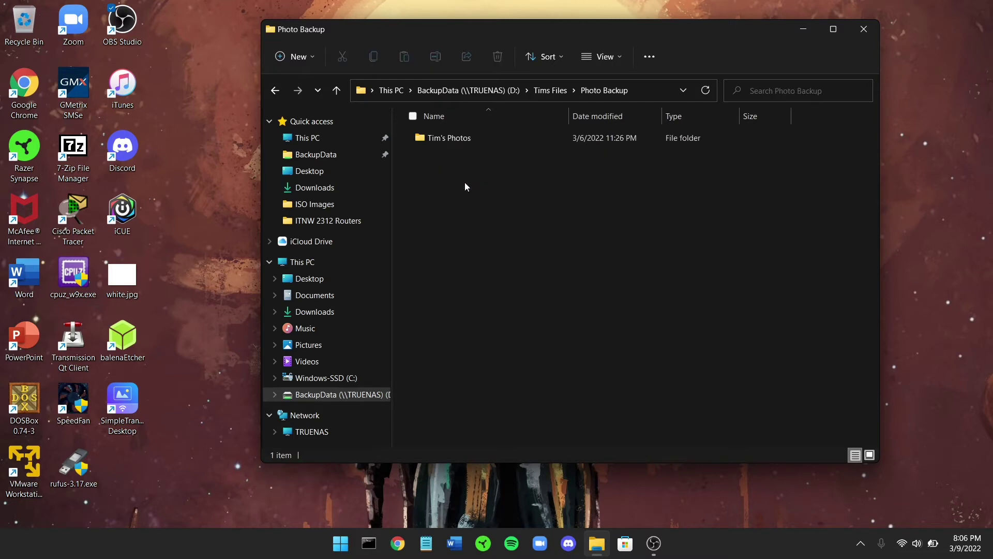
pyautogui.doubleClick(464, 137)
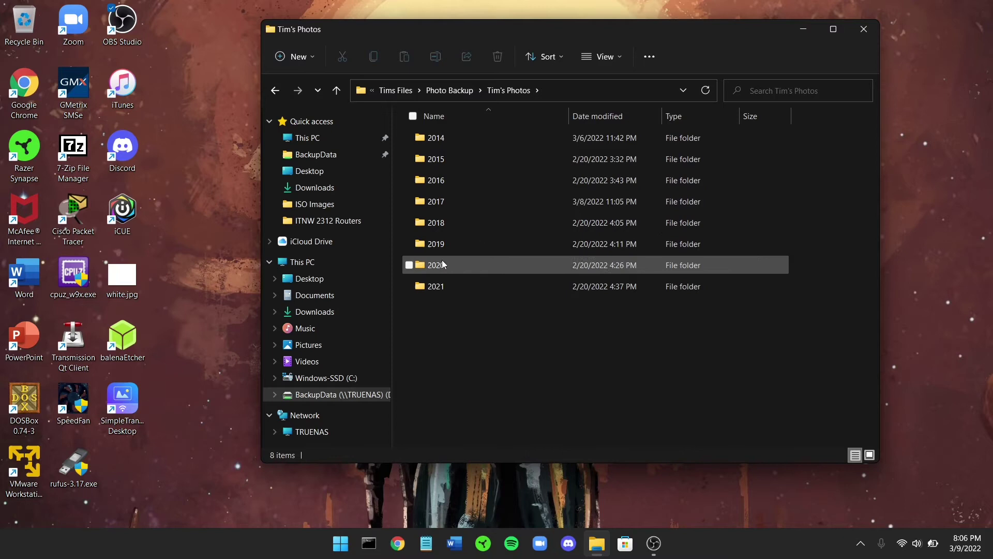
pyautogui.hotkey('alt', 'Up')
pyautogui.hotkey('alt', 'Up')
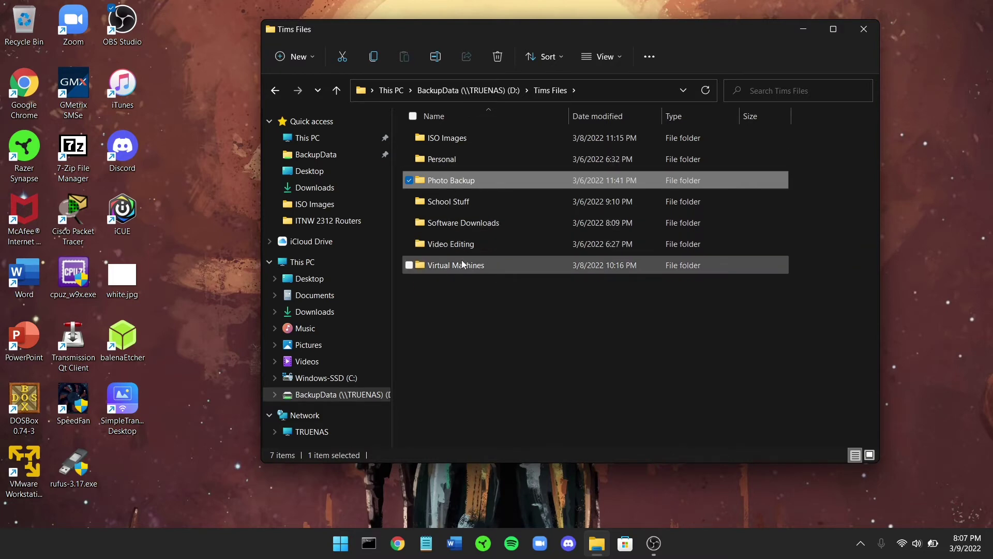
pyautogui.moveTo(462, 265)
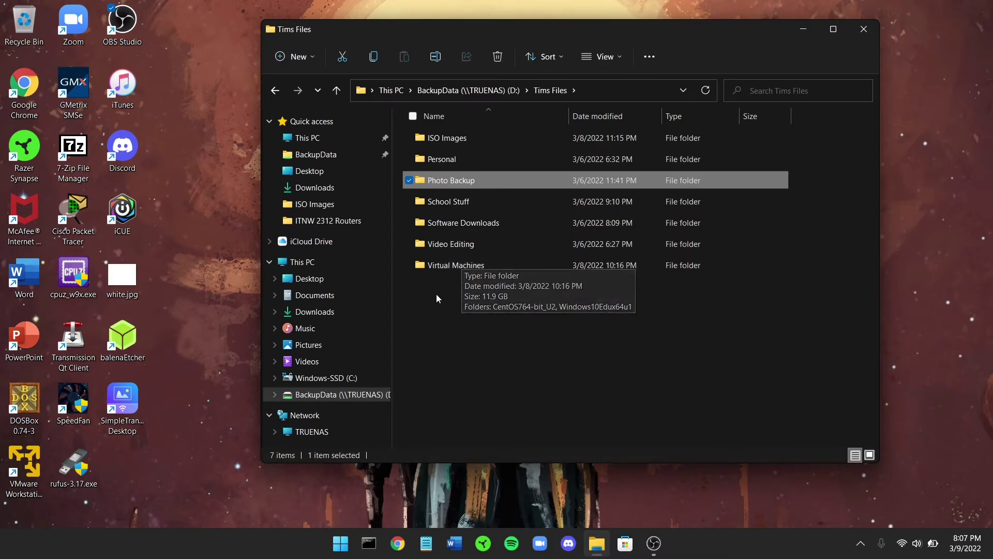
pyautogui.click(440, 91)
pyautogui.click(392, 91)
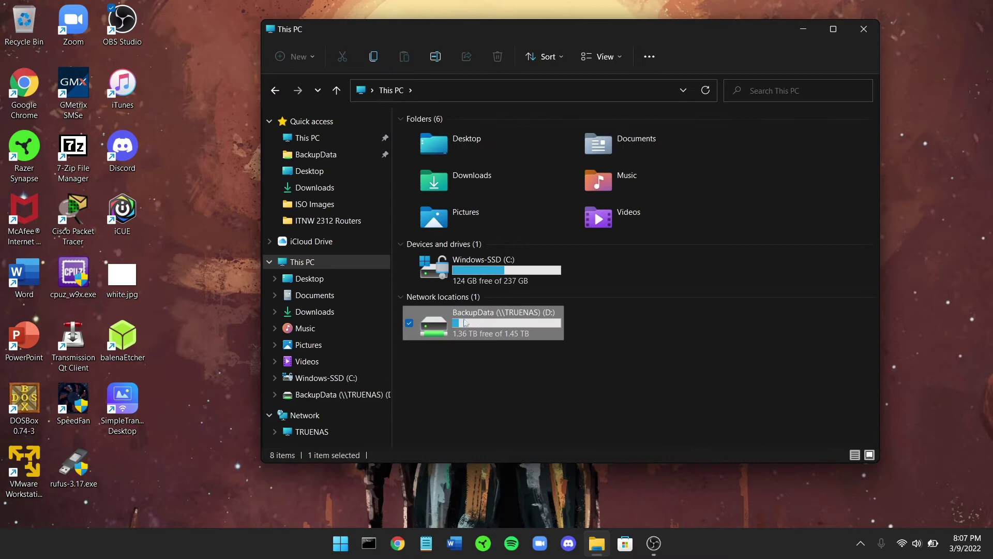
# Leave File Explorer and bring up Google Chrome on a new tab.
pyautogui.moveTo(492, 334)
pyautogui.moveTo(541, 327)
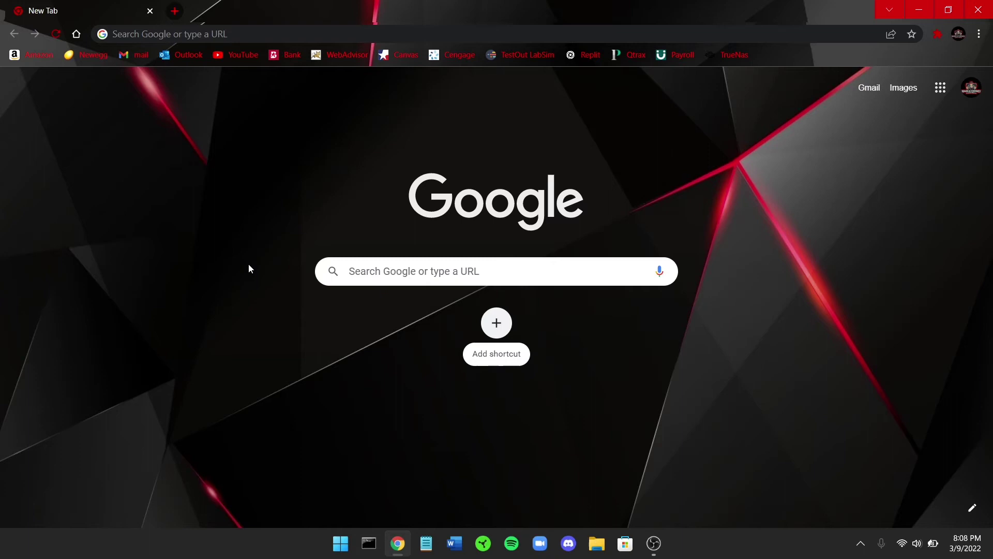
# Load 192.168.0.47 in Chrome and sign in to TrueNAS as root with the account password.
pyautogui.click(247, 34)
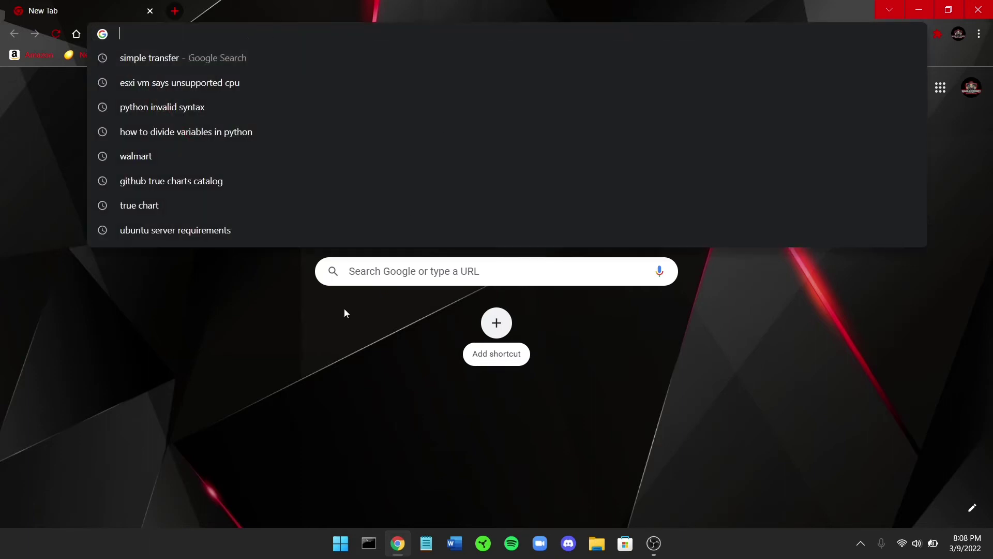
pyautogui.write('192')
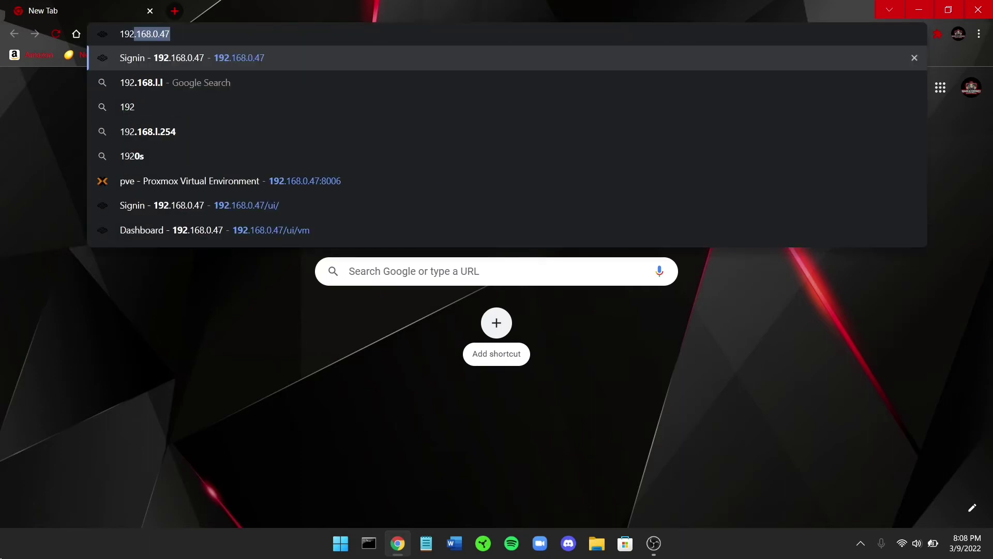
pyautogui.write('.168')
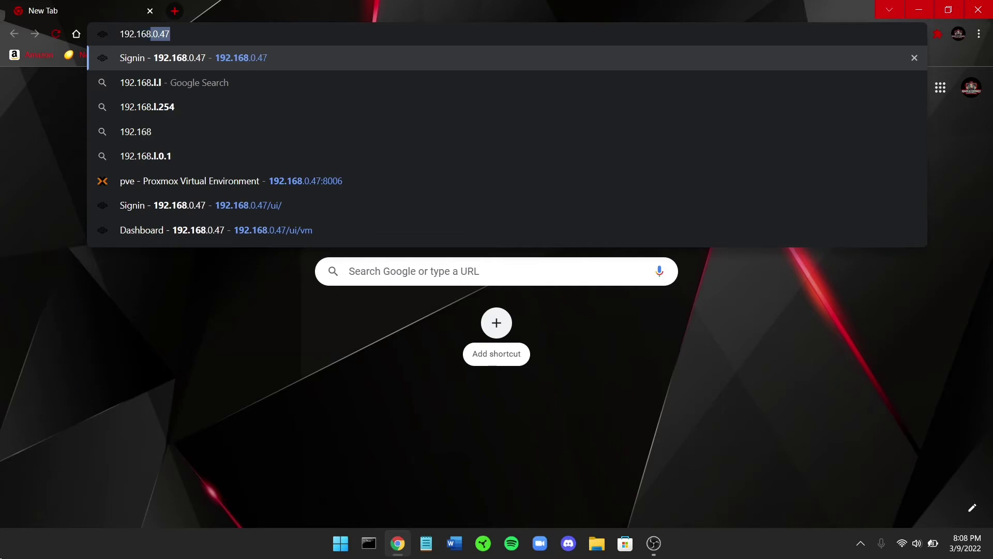
pyautogui.write('.0.')
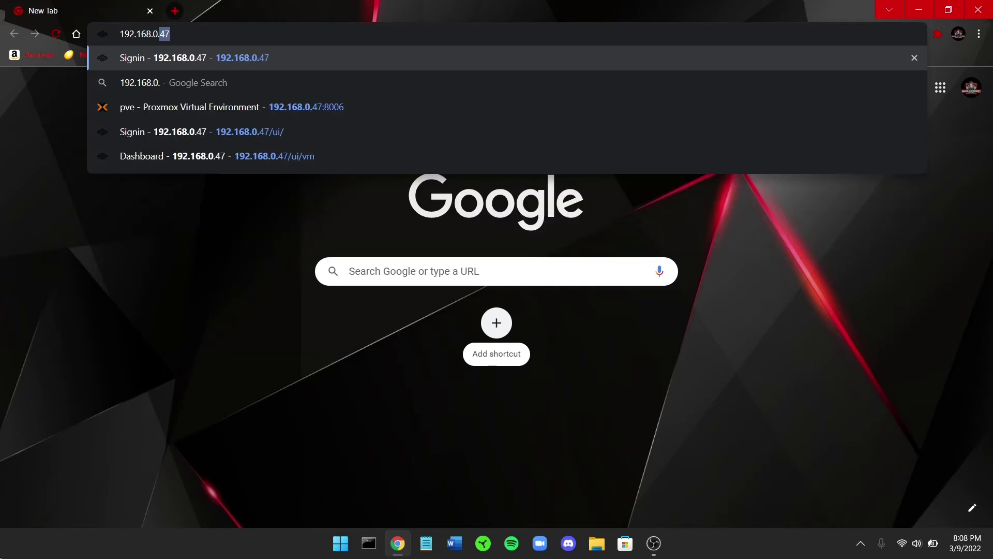
pyautogui.write('47')
pyautogui.press('Return')
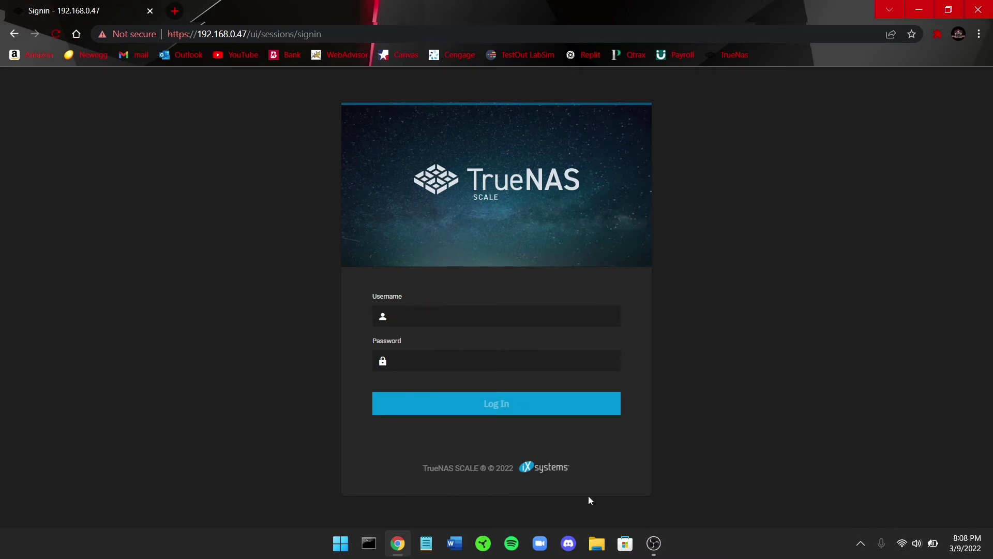
pyautogui.write('root*********')
pyautogui.press('Return')
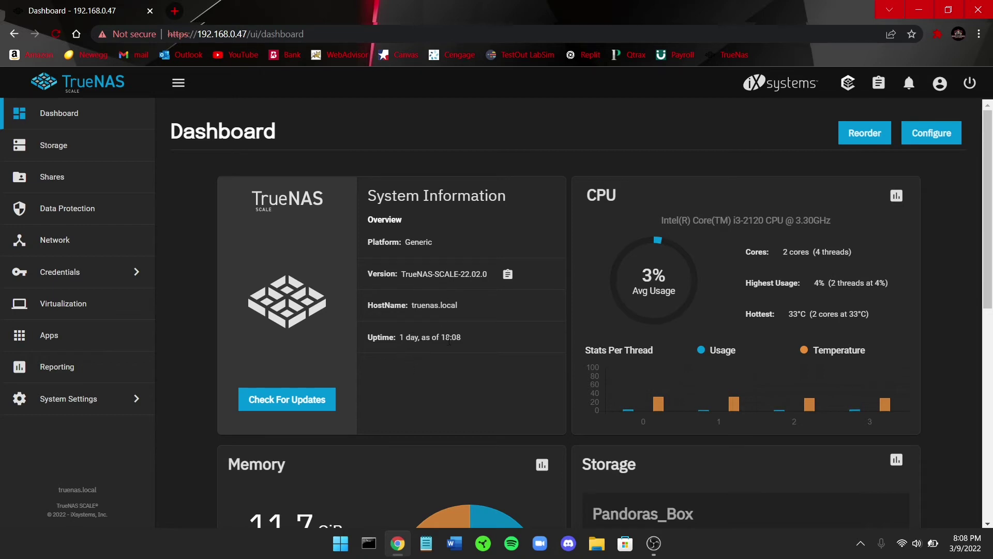
# Review the 11.7 GiB total memory and the pool's 22% used space, then open Create Pool.
pyautogui.scroll(-1, 621, 281)
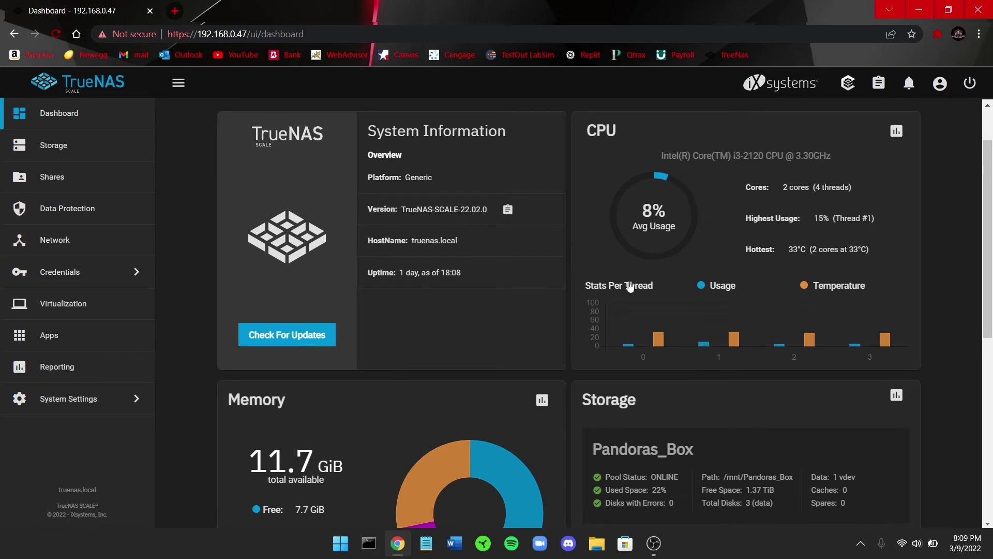
pyautogui.scroll(-3, 621, 287)
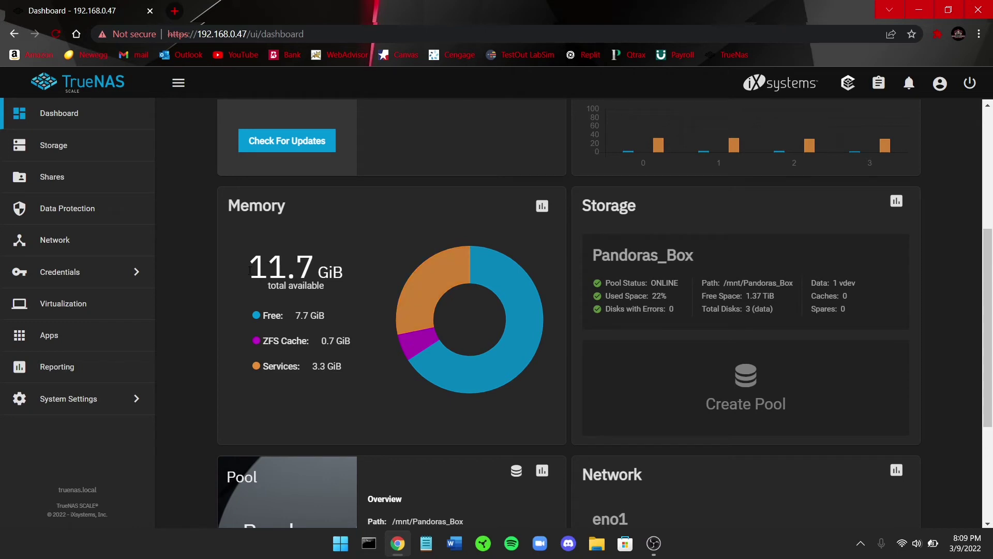
pyautogui.moveTo(256, 275); pyautogui.dragTo(345, 280)
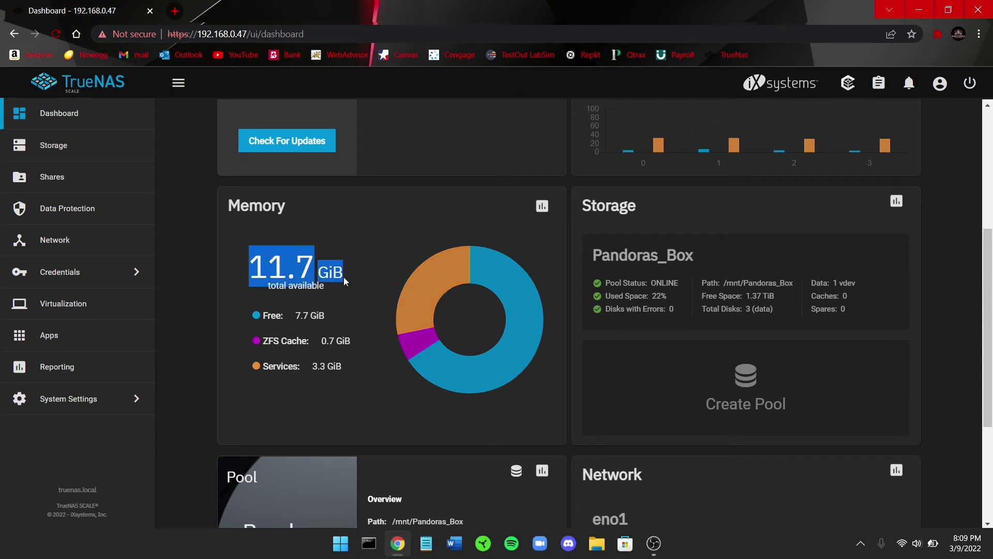
pyautogui.click(349, 293)
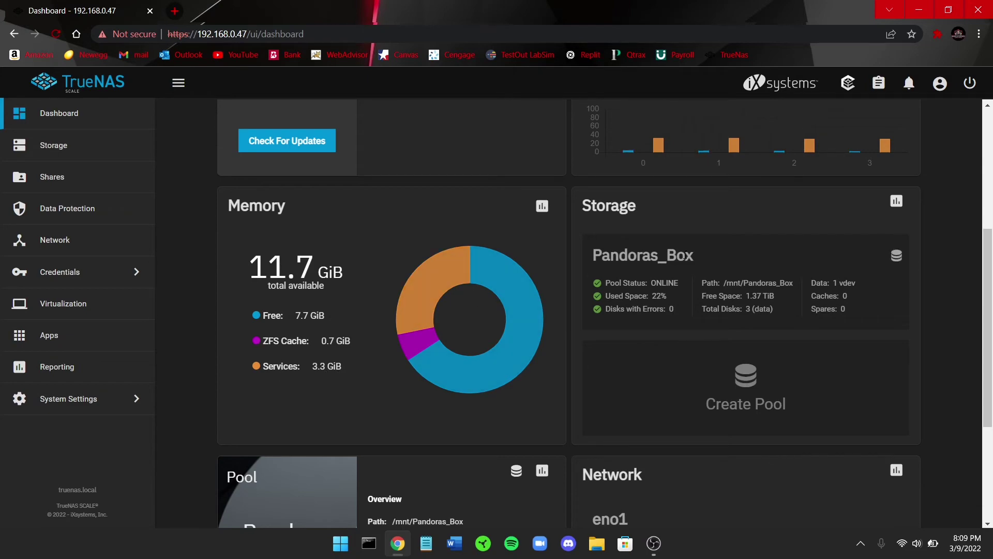
pyautogui.scroll(-3, 519, 299)
pyautogui.scroll(3, 605, 227)
pyautogui.doubleClick(651, 298)
pyautogui.click(680, 352)
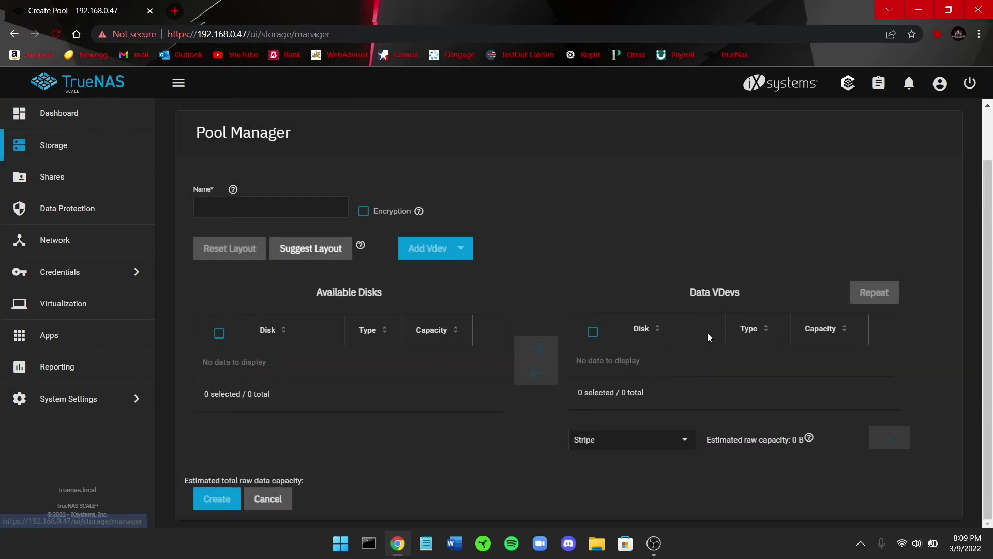
# Return to the Dashboard and scroll through the Pool and Network cards showing Pandoras_Box ONLINE.
pyautogui.click(91, 117)
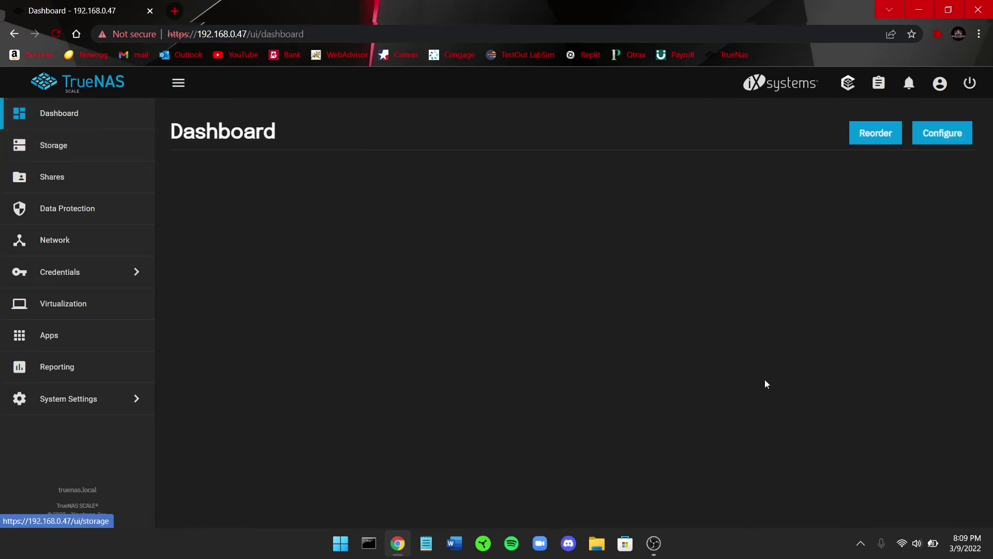
pyautogui.scroll(-6, 769, 377)
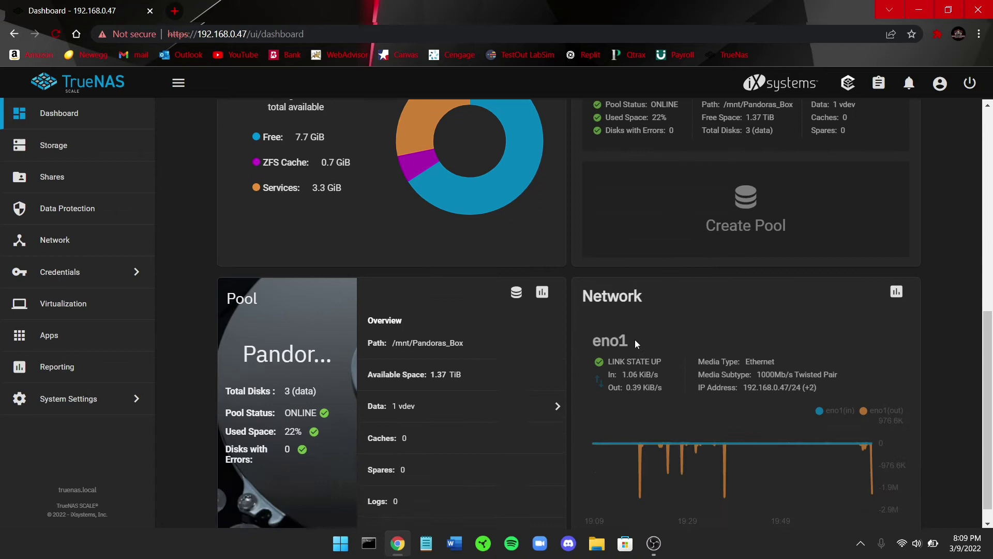
pyautogui.scroll(-1, 621, 334)
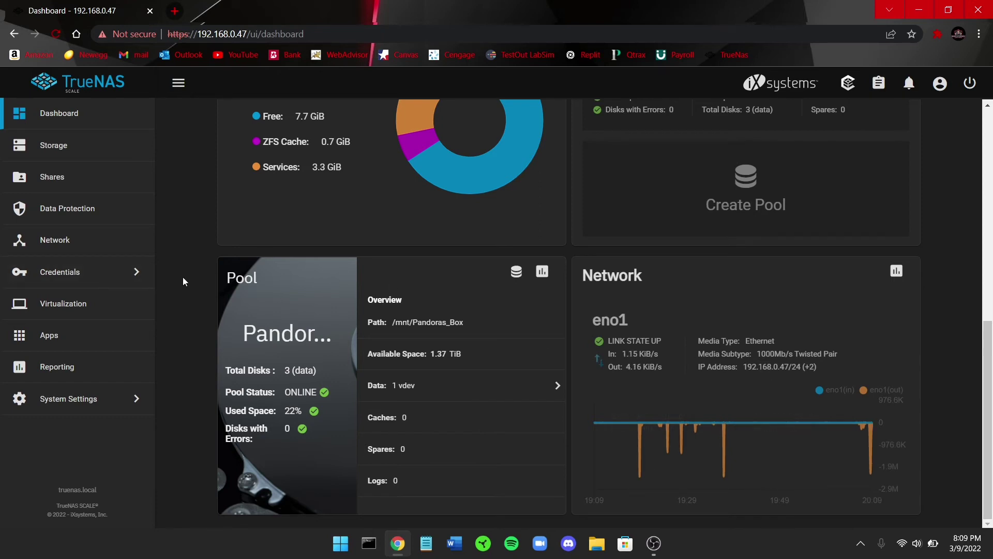
pyautogui.scroll(8, 225, 278)
pyautogui.scroll(2, 342, 315)
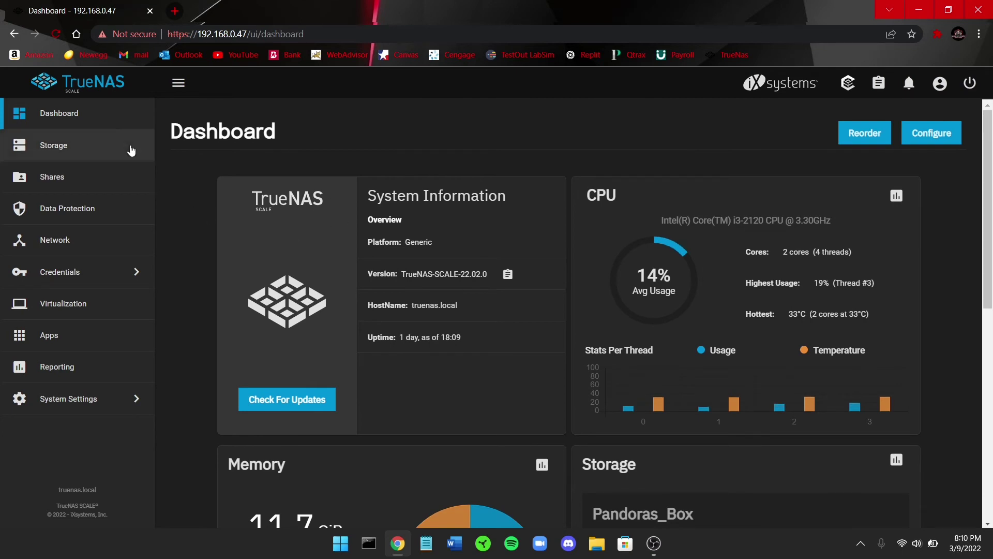
# Open Storage, view the Disks list, and expand then collapse disk sdd's details.
pyautogui.click(79, 153)
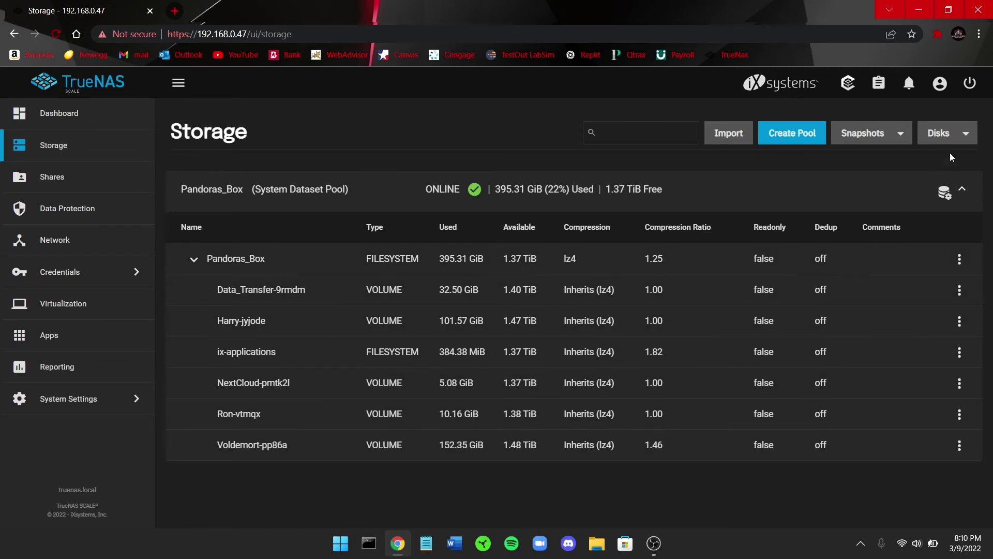
pyautogui.click(971, 139)
pyautogui.click(926, 162)
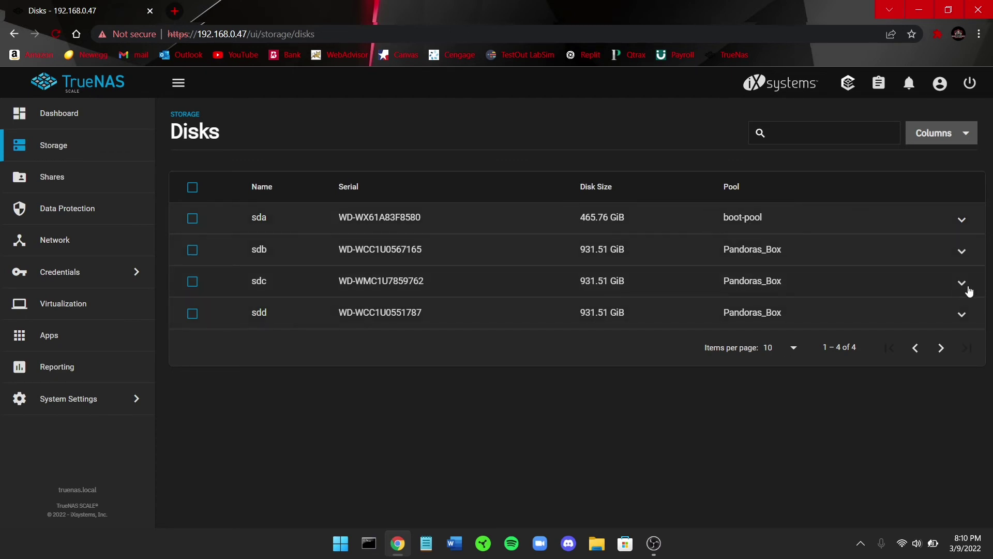
pyautogui.click(963, 314)
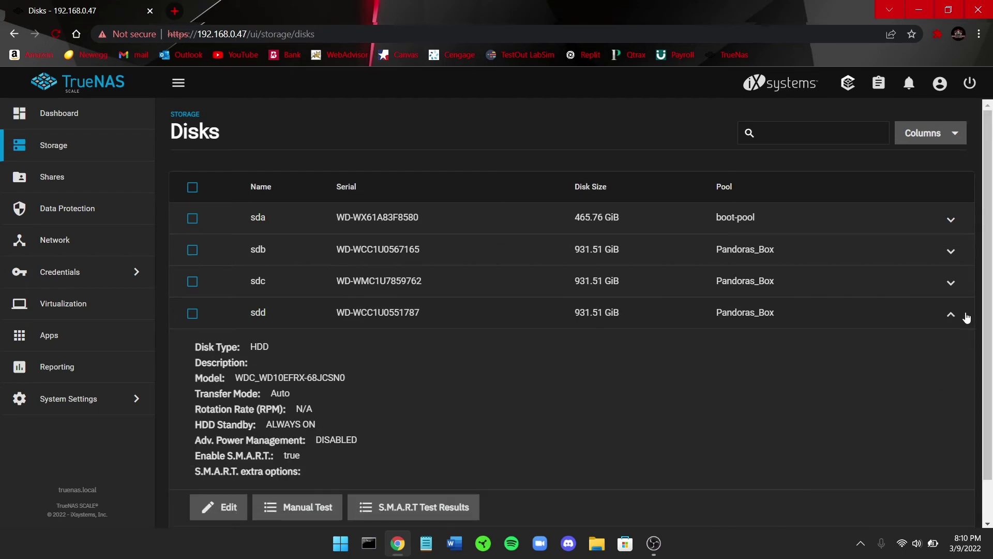
pyautogui.click(965, 316)
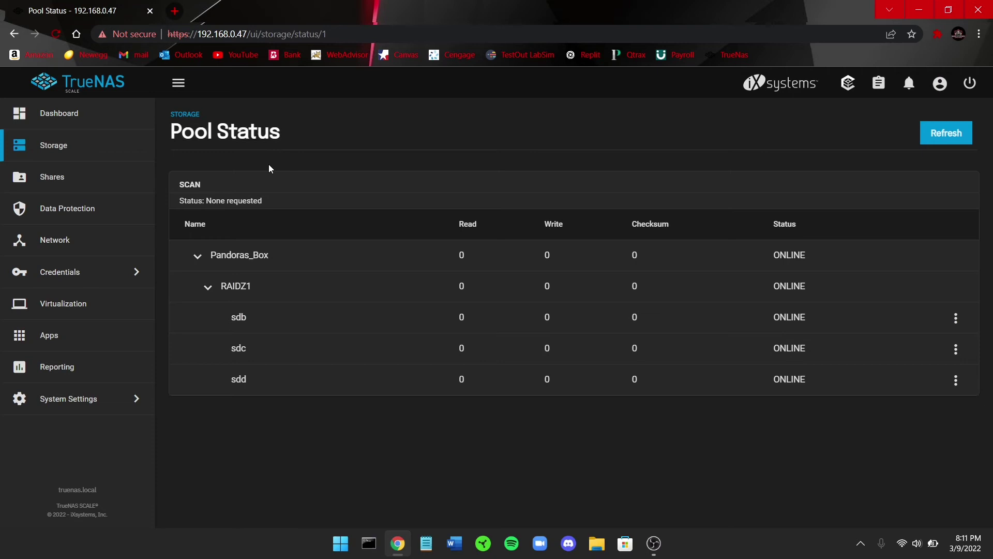
pyautogui.moveTo(175, 133); pyautogui.dragTo(359, 143)
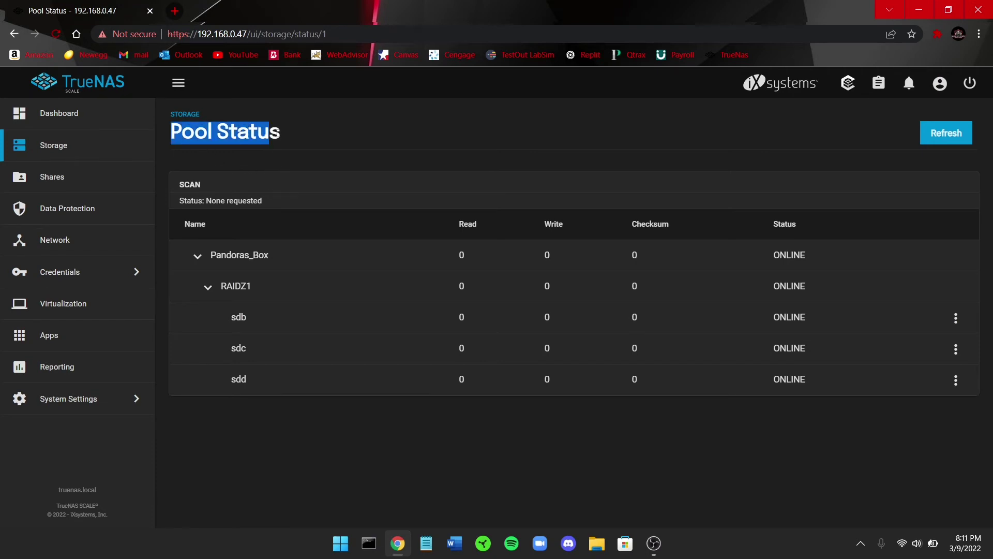
pyautogui.click(357, 147)
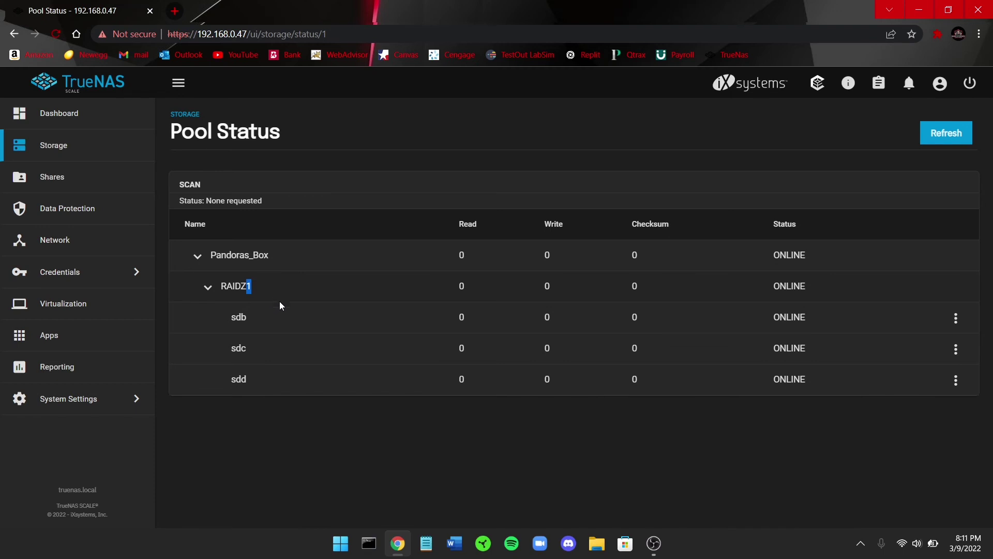
pyautogui.click(246, 412)
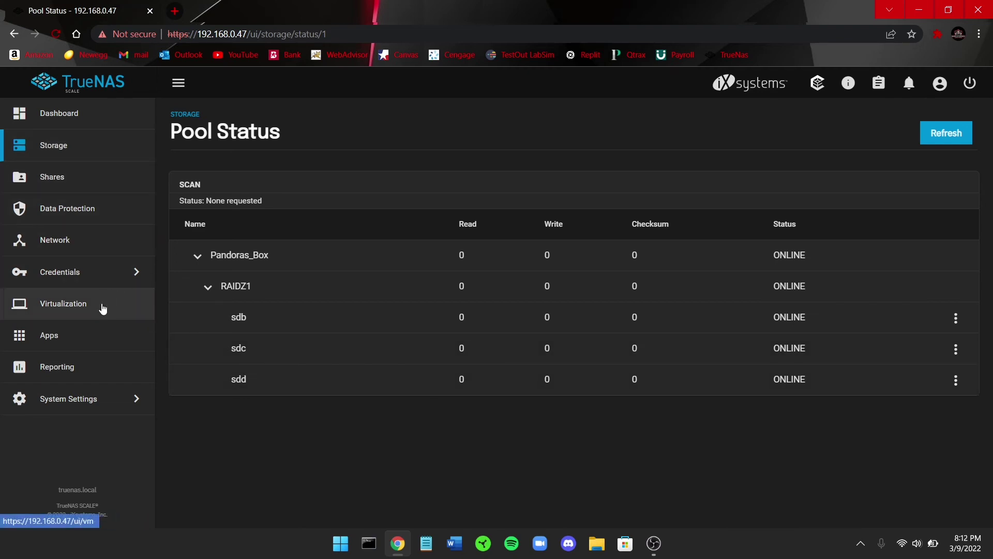
# Preview the Harry, Ron and Voldemort VMs, then start the Ron Slax VM and expand its details.
pyautogui.click(61, 308)
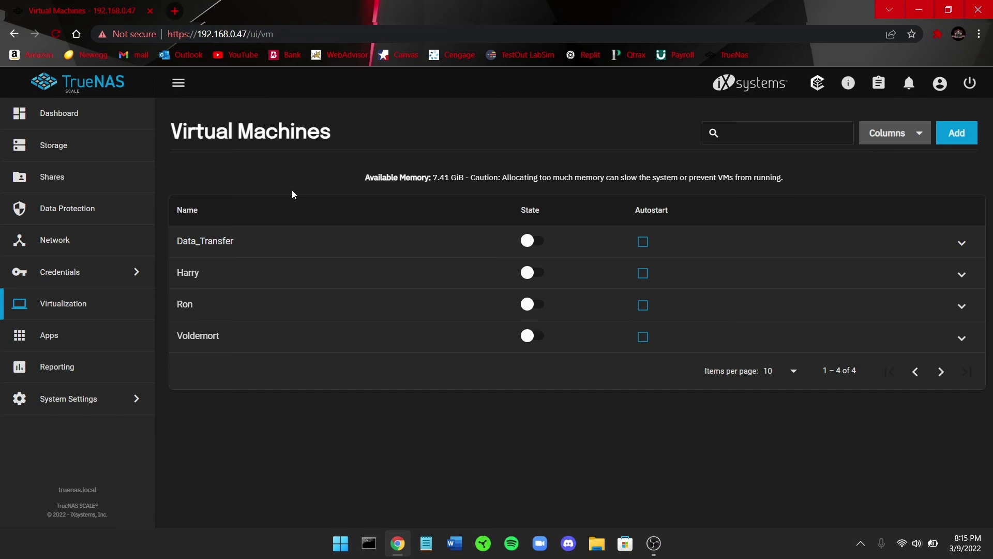
pyautogui.moveTo(178, 133); pyautogui.dragTo(355, 147)
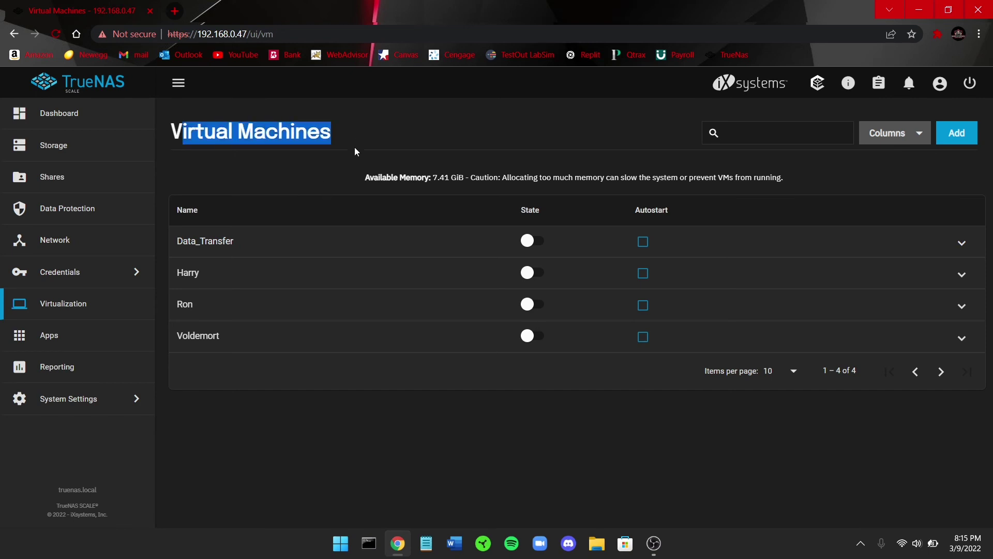
pyautogui.click(355, 147)
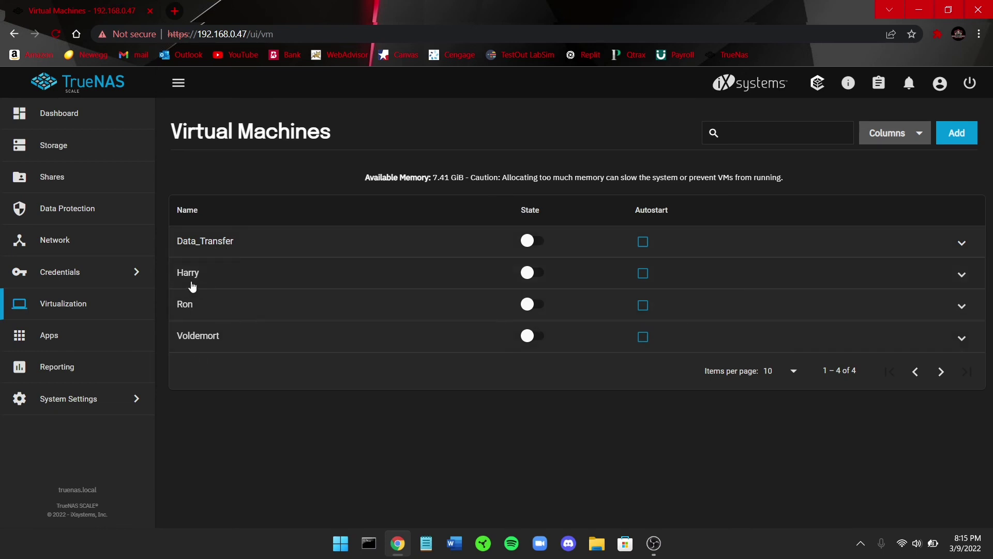
pyautogui.click(230, 279)
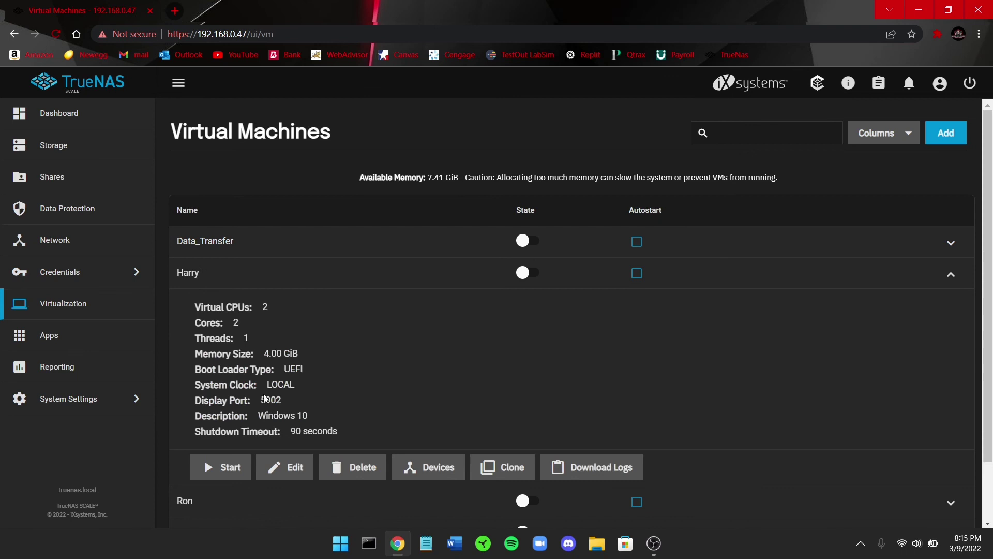
pyautogui.click(237, 282)
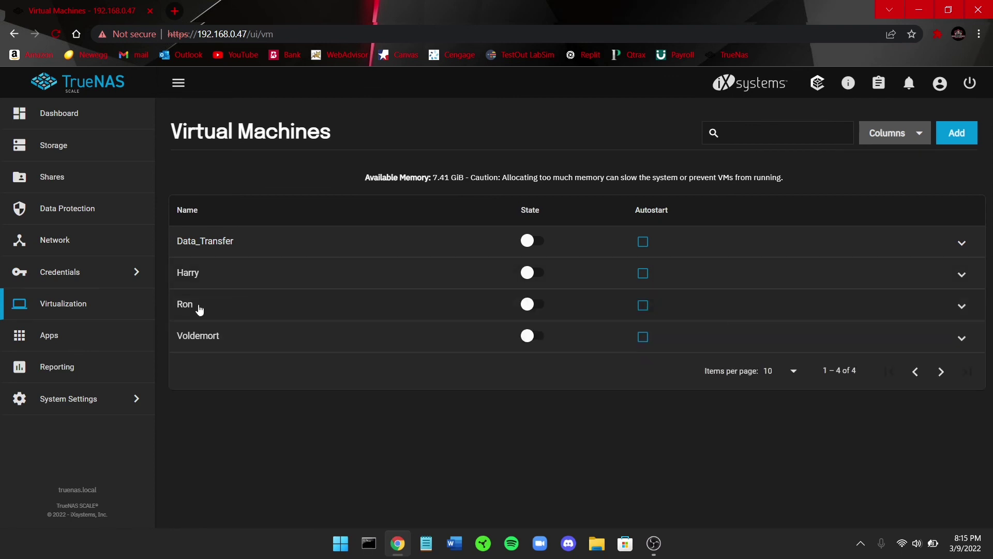
pyautogui.click(242, 309)
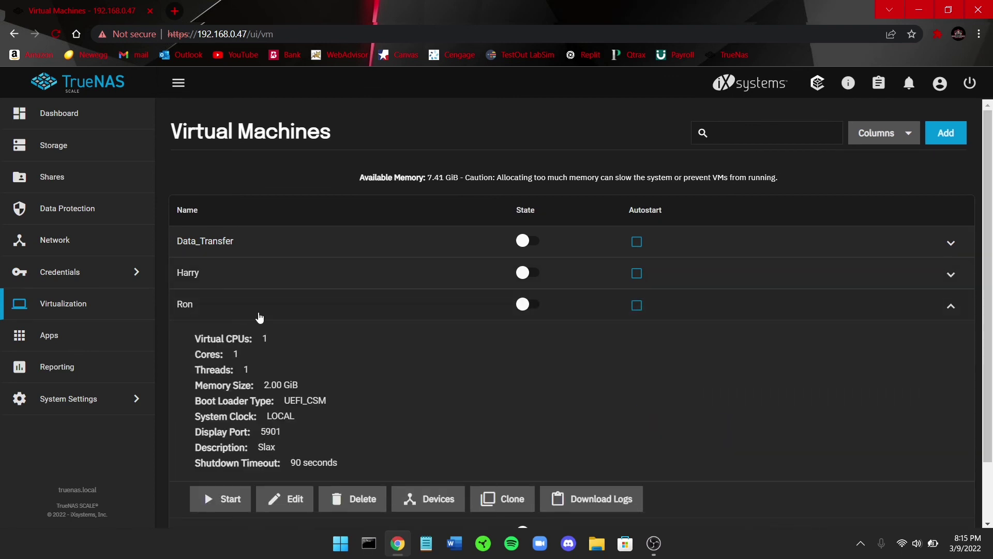
pyautogui.click(259, 317)
pyautogui.click(239, 342)
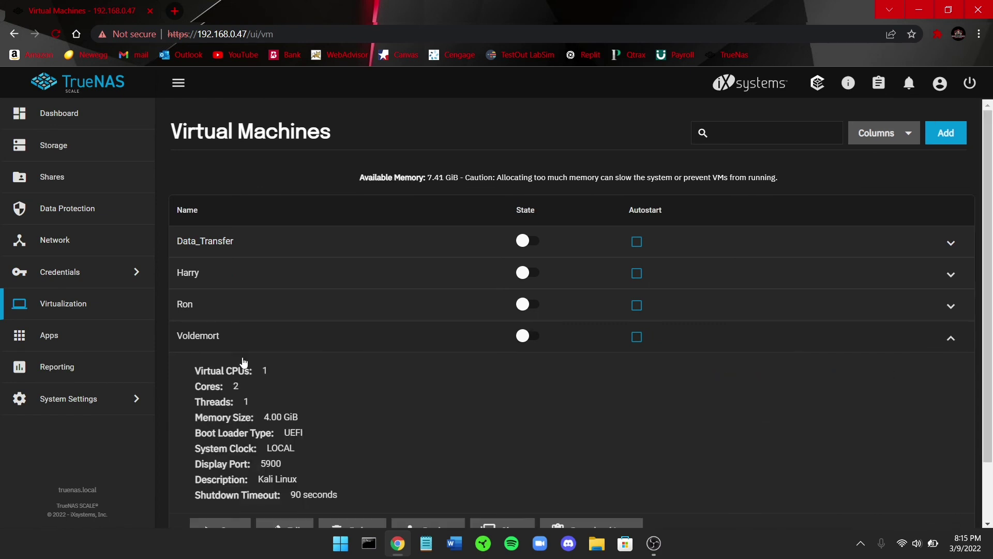
pyautogui.click(240, 354)
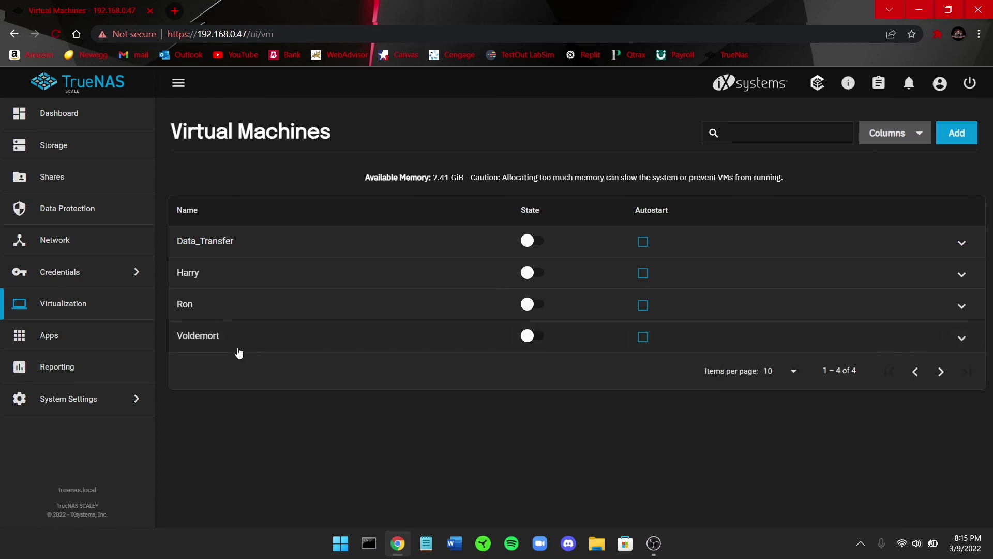
pyautogui.click(528, 306)
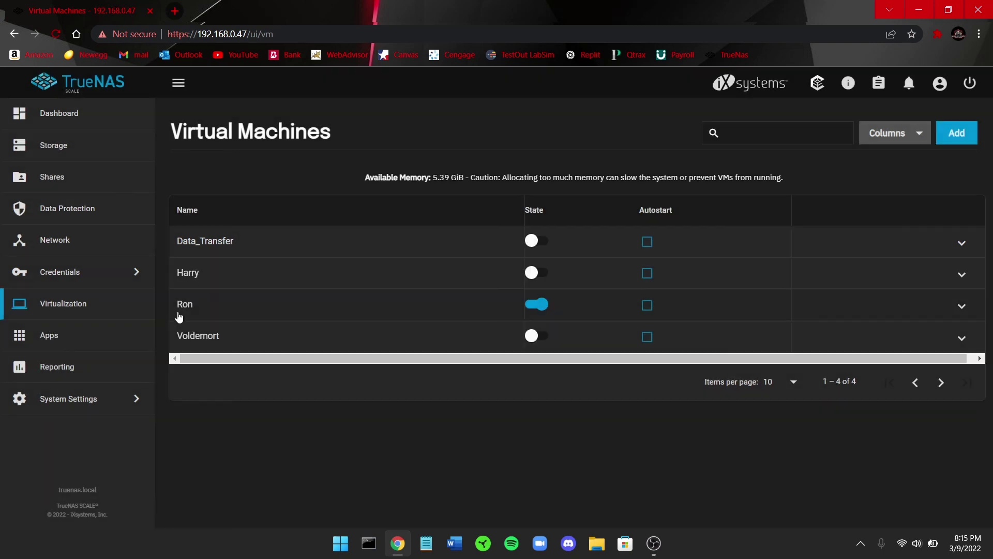
pyautogui.click(436, 308)
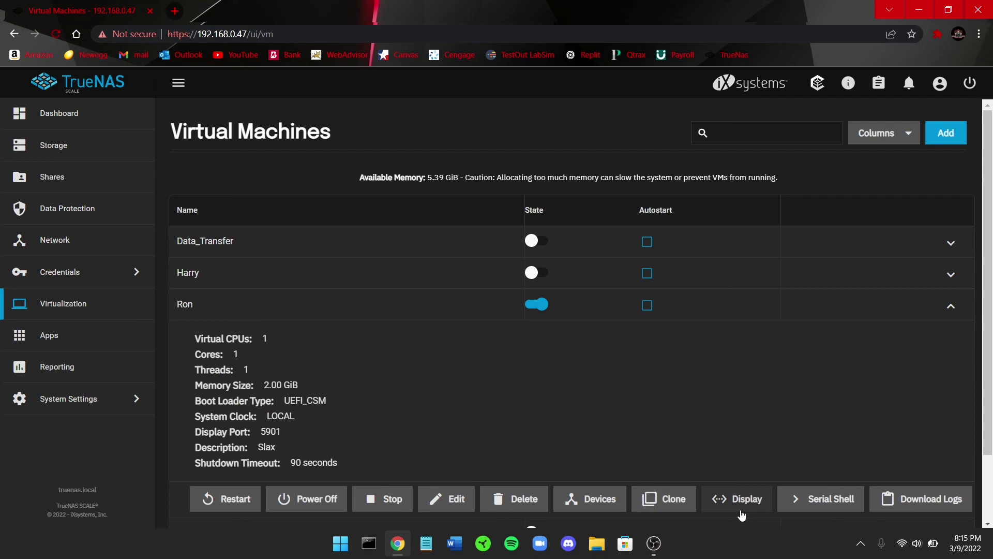
# Open Ron's Slax desktop in noVNC, toggle full screen, and open the Slax app launcher.
pyautogui.click(744, 507)
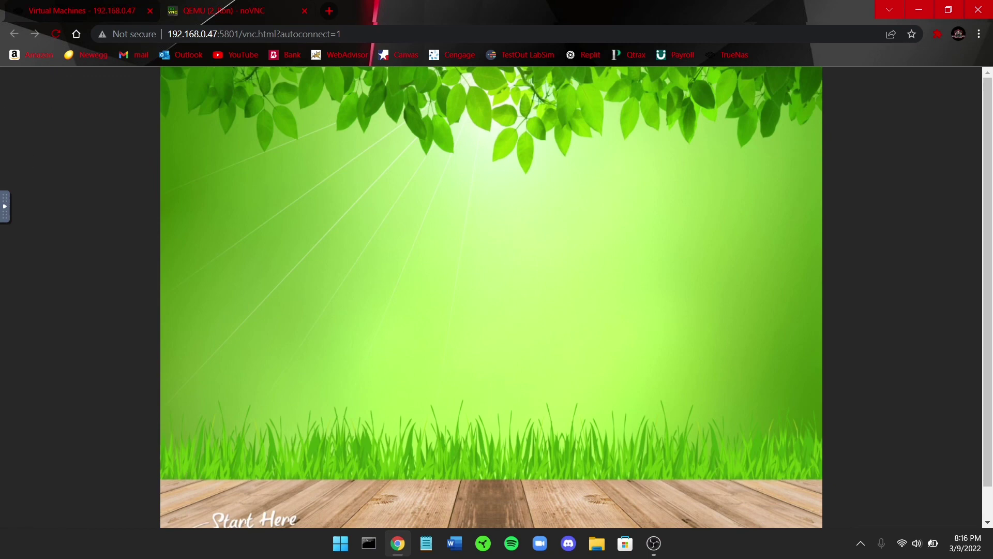
pyautogui.click(4, 206)
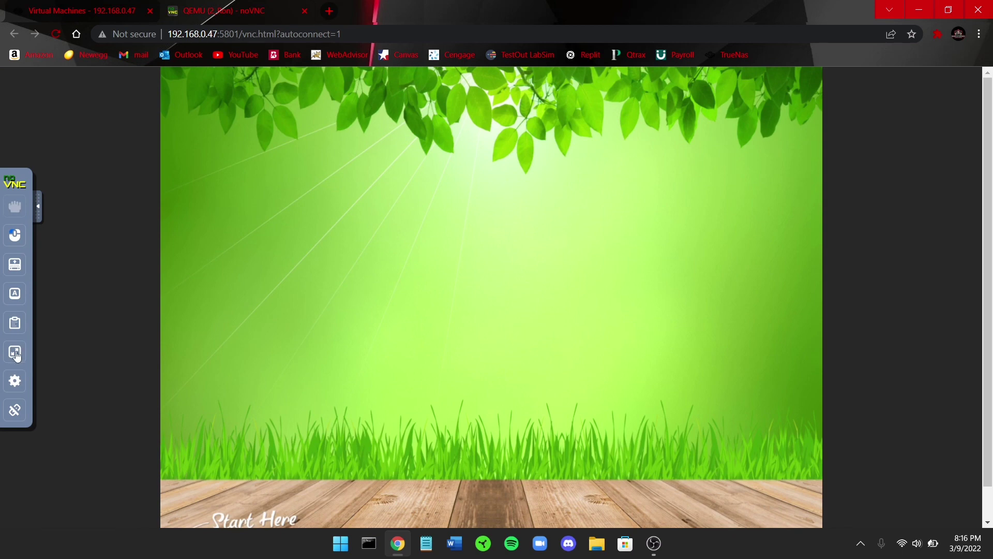
pyautogui.click(14, 351)
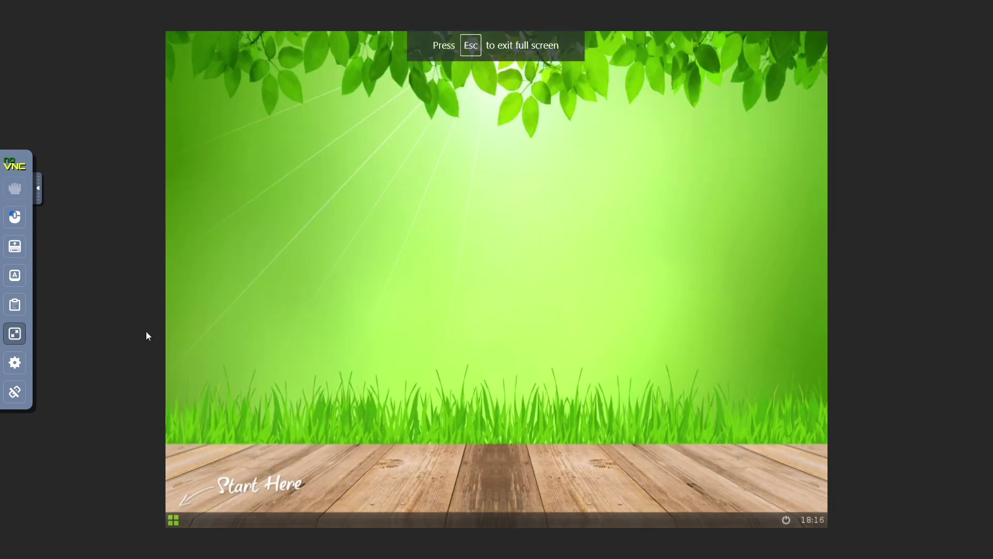
pyautogui.click(173, 519)
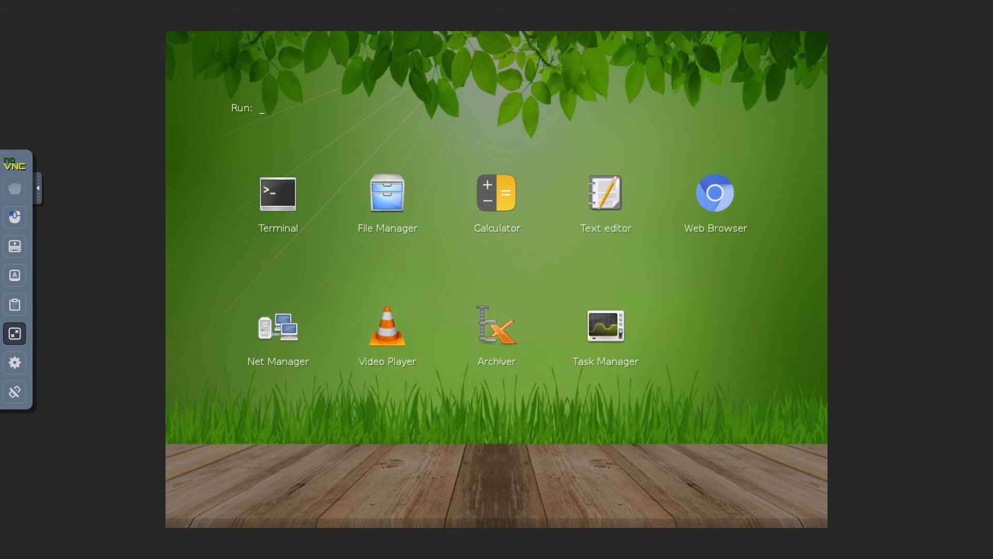
pyautogui.click(14, 333)
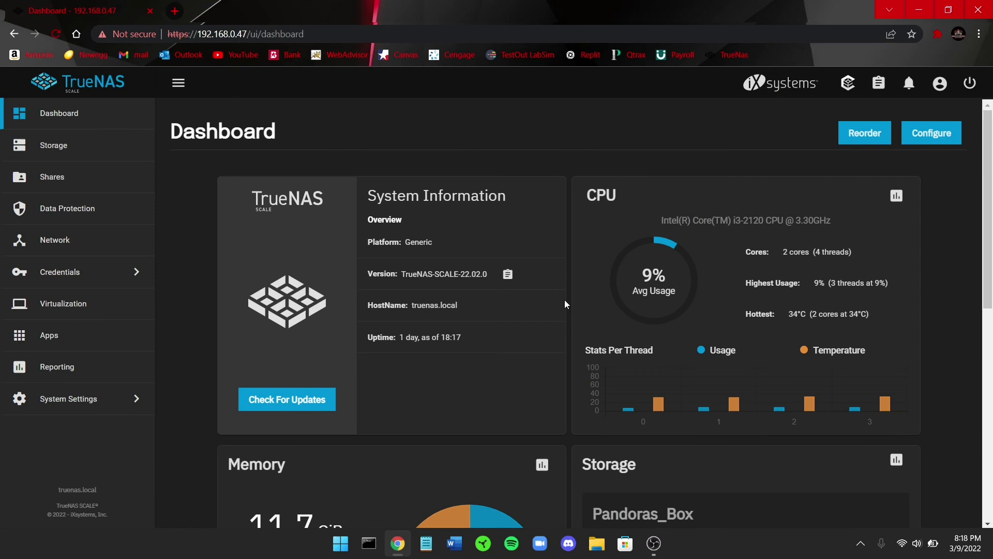